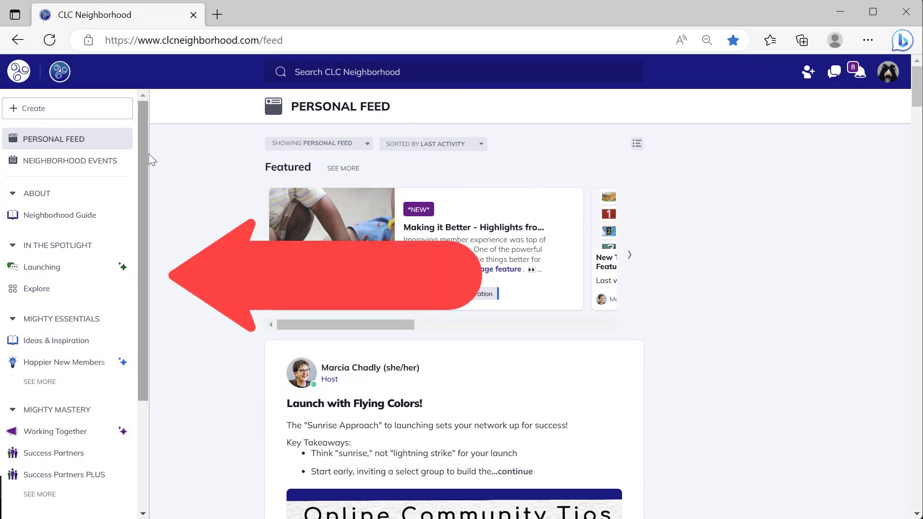
Step: Collapse the ABOUT, IN THE SPOTLIGHT, MIGHTY ESSENTIALS, MIGHTY MASTERY and LEGAL NOTICES collections
mouse_move(140, 139)
left_mouse_down()
mouse_move(145, 321)
mouse_move(160, 123)
mouse_move(210, 175)
left_mouse_up()
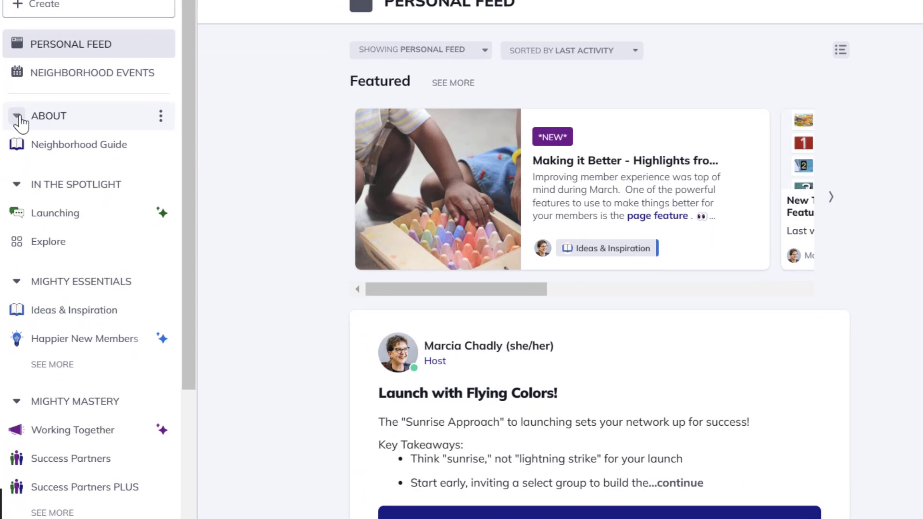
left_click(17, 116)
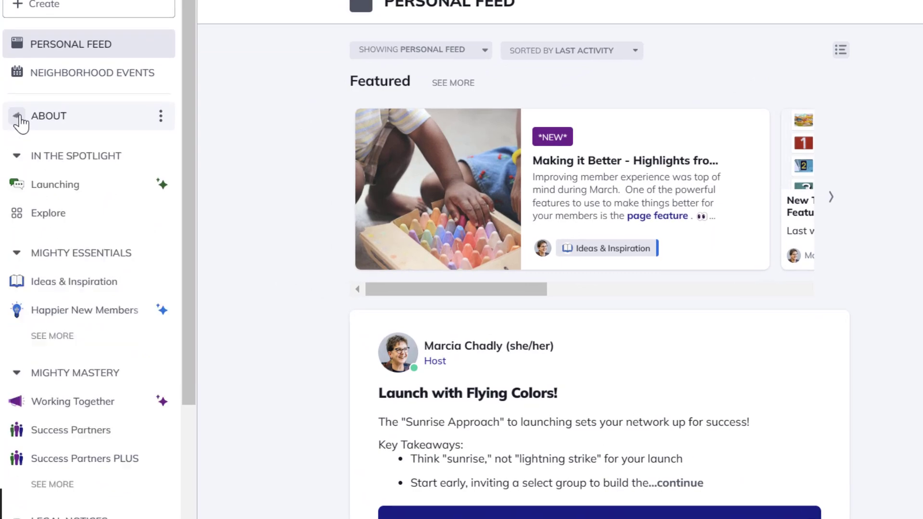
left_click(16, 156)
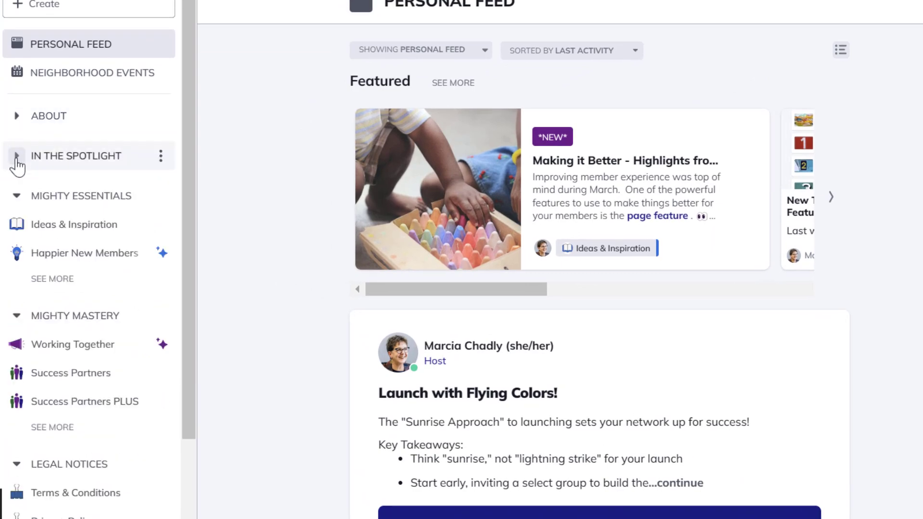
left_click(16, 195)
left_click(17, 236)
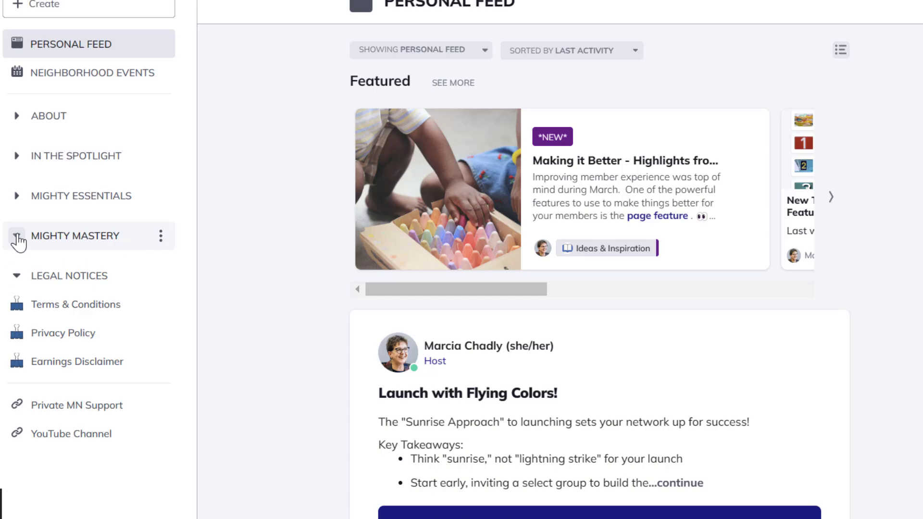
left_click(17, 276)
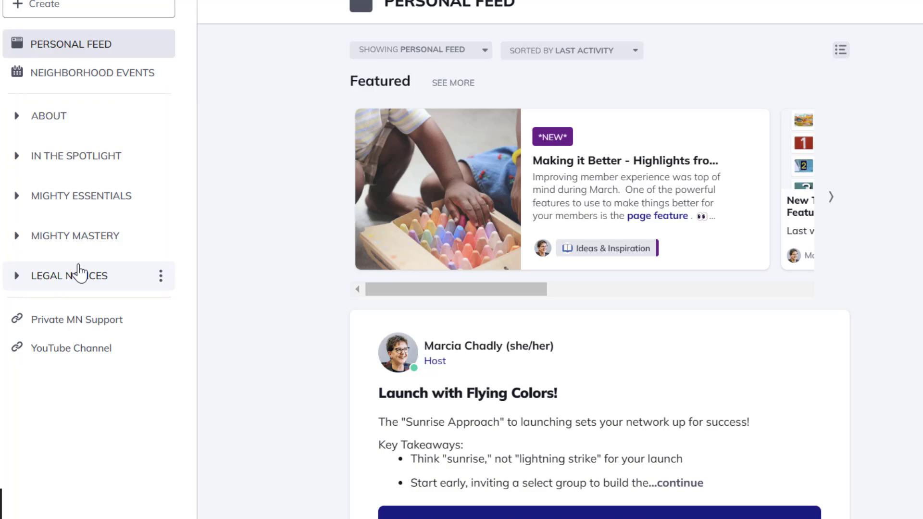
Step: Expand all five collections again, from ABOUT down to LEGAL NOTICES
left_click(15, 119)
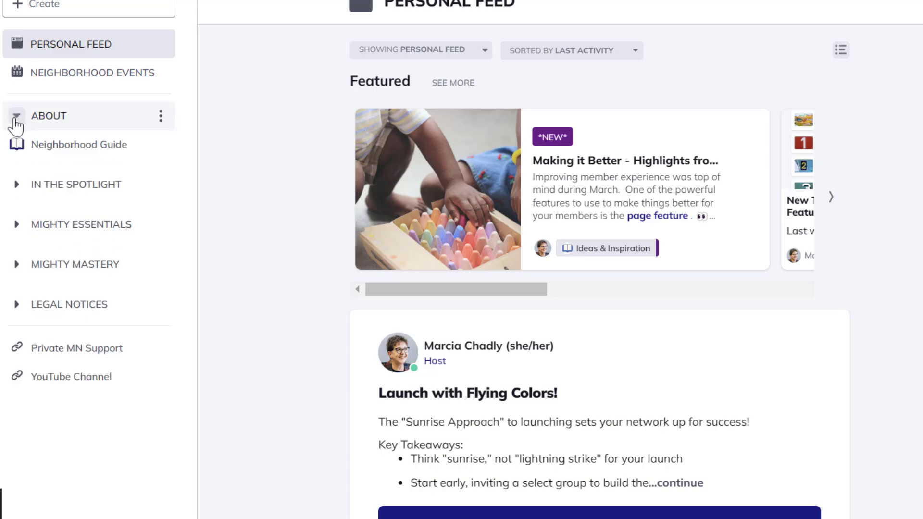
left_click(15, 186)
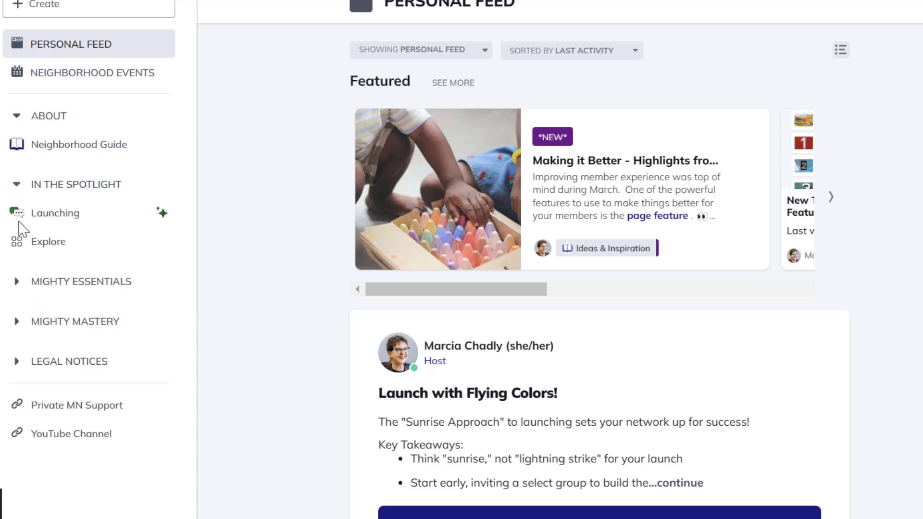
left_click(16, 281)
scroll(21, 377, "down", 1)
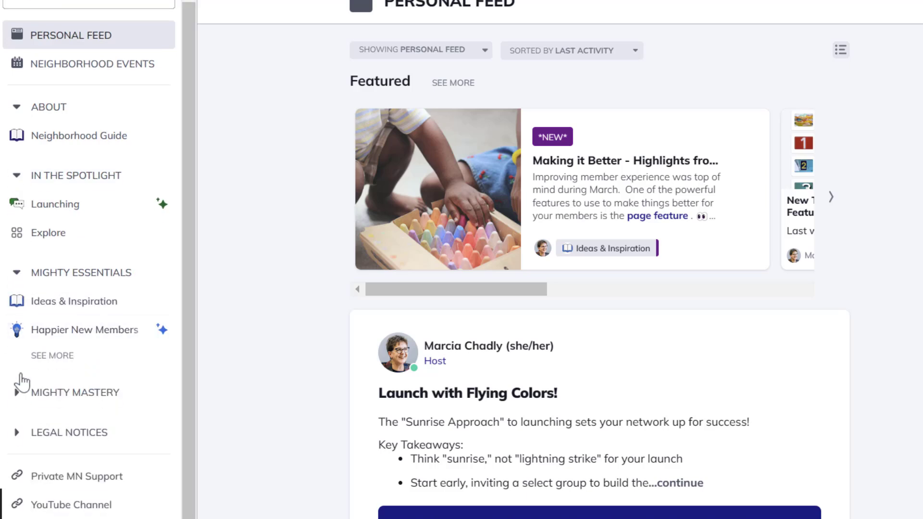
left_click(19, 393)
scroll(19, 434, "down", 3)
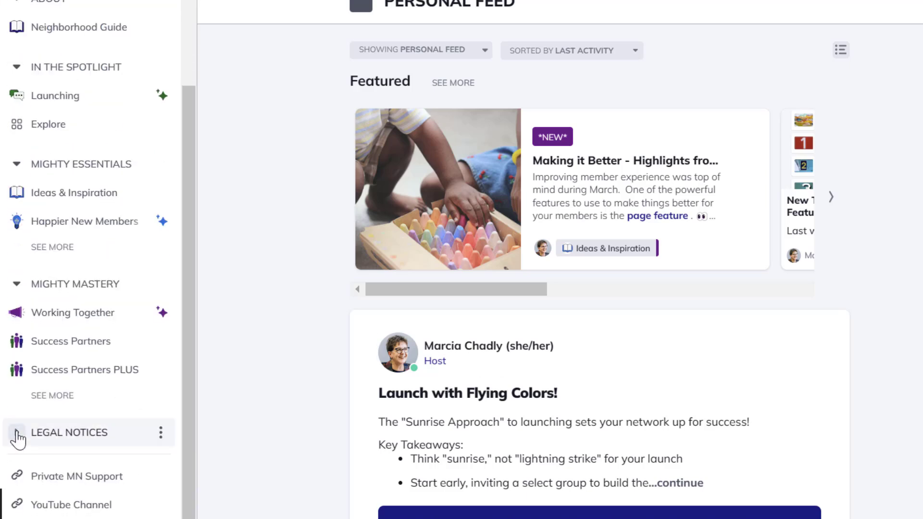
left_click(17, 434)
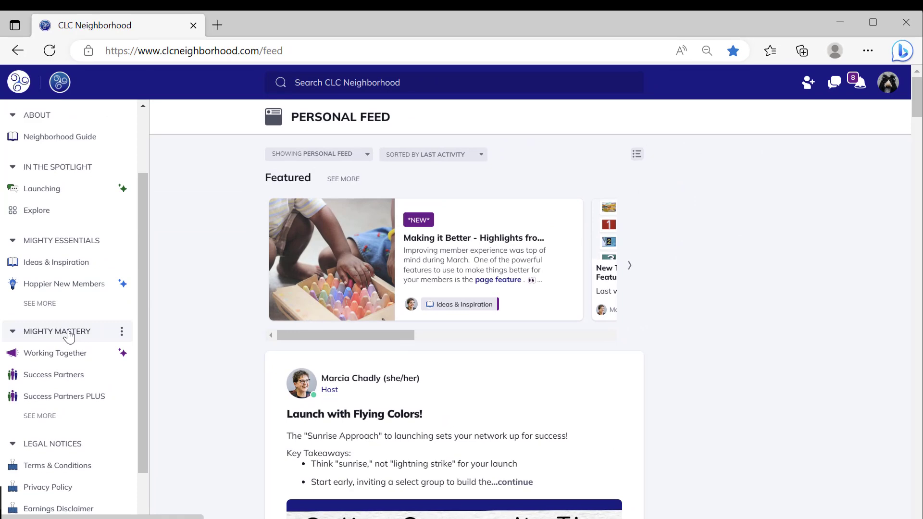
Step: Open the MIGHTY MASTERY collection page and scroll through its Space cards
left_click(69, 335)
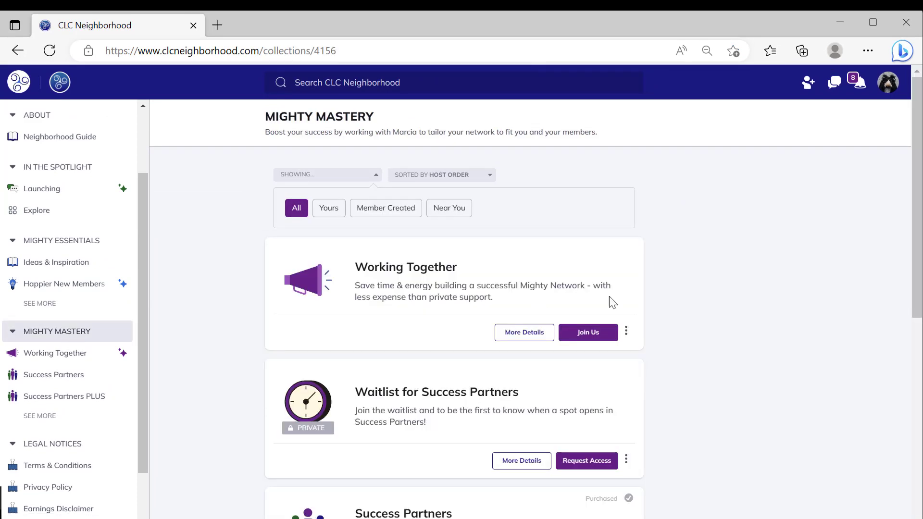
scroll(738, 294, "down", 4)
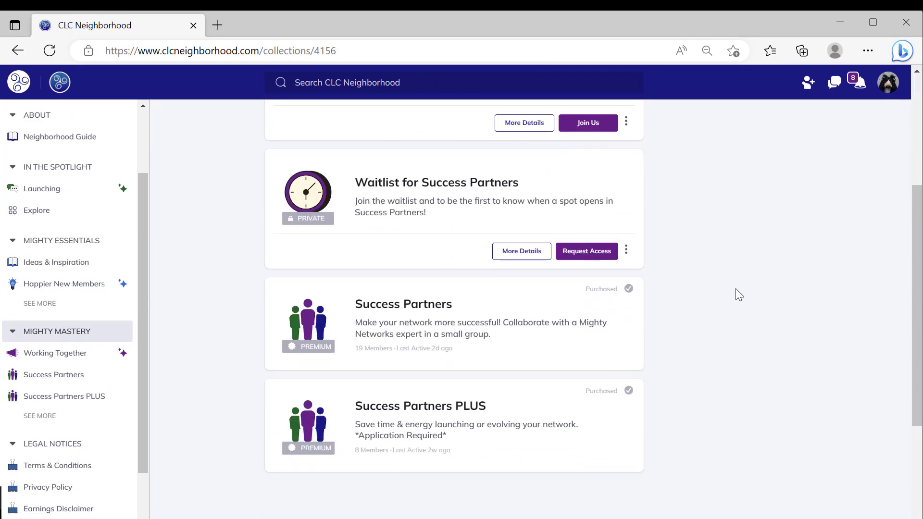
scroll(739, 294, "up", 3)
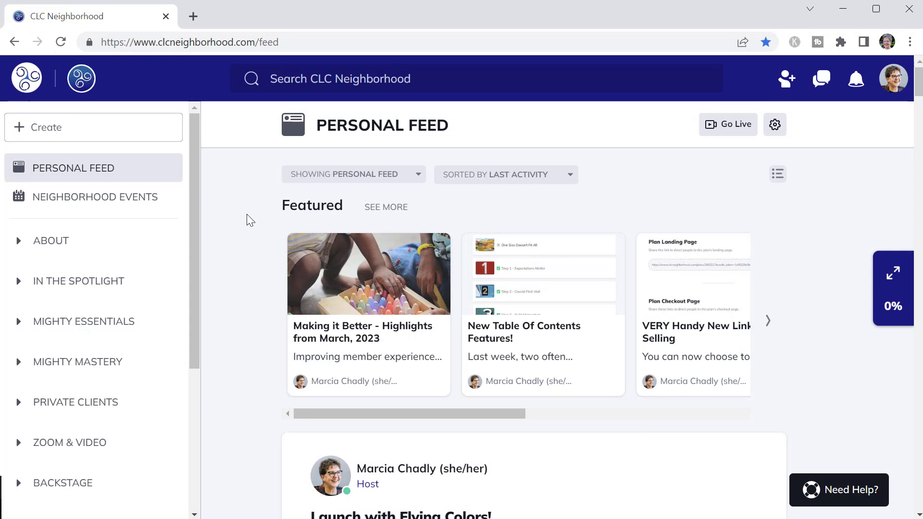
Step: Expand the BACKSTAGE collection, then the MIGHTY MASTERY collection higher in the sidebar
left_click_drag(196, 189, 200, 257)
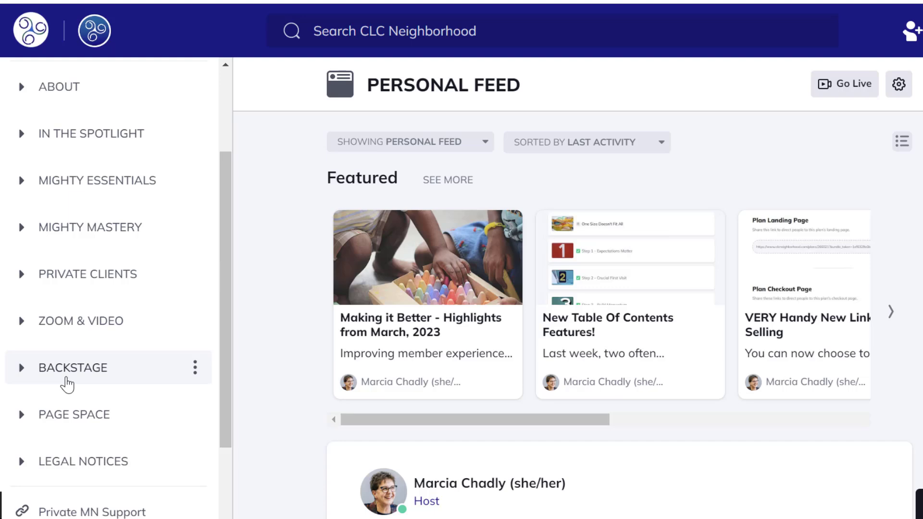
left_click(23, 369)
scroll(91, 377, "down", 6)
scroll(91, 377, "up", 4)
scroll(91, 377, "up", 5)
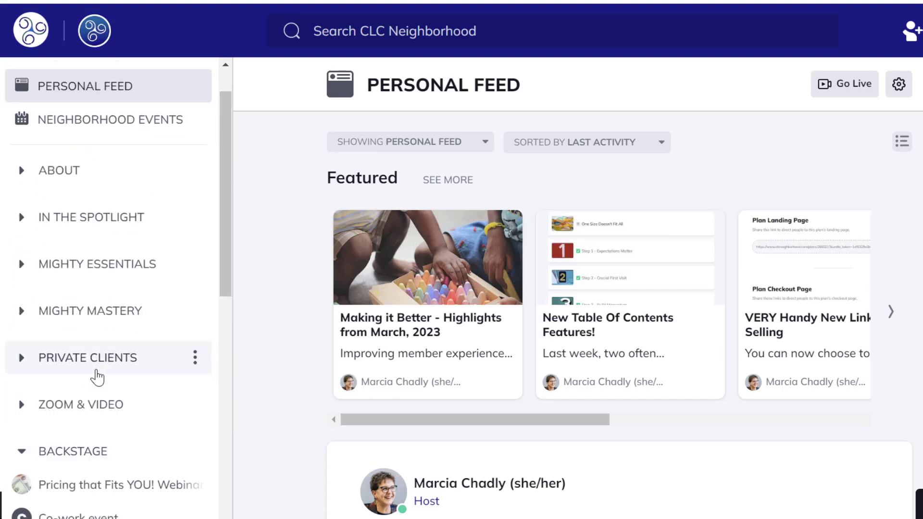
left_click(24, 313)
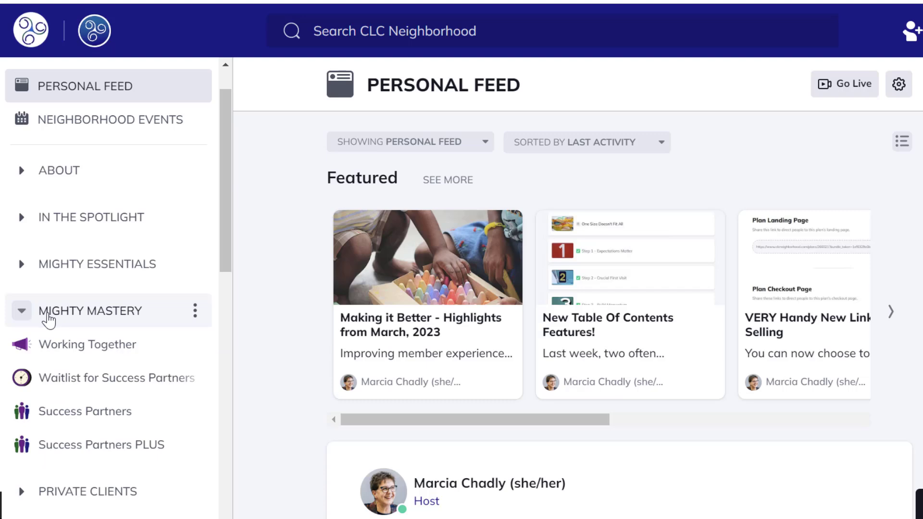
scroll(118, 310, "down", 2)
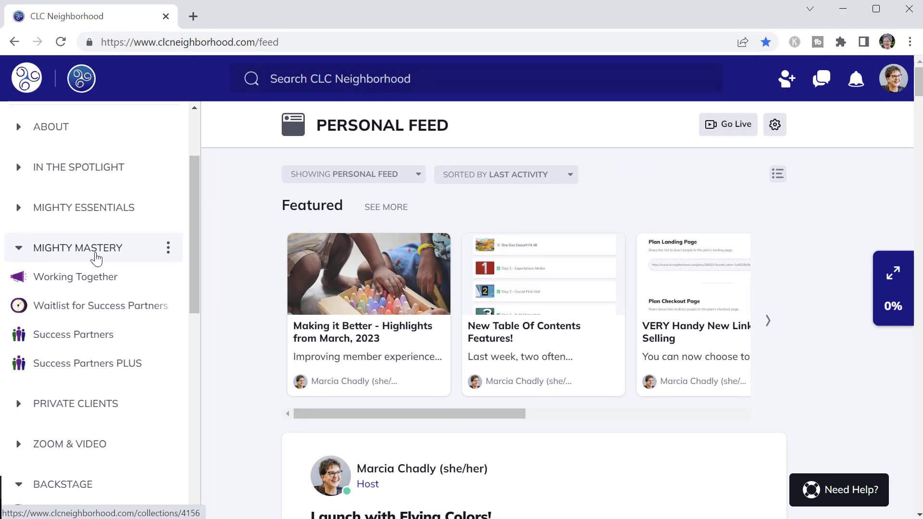
Step: Reopen the MIGHTY MASTERY collection page and browse its cards, from Working Together onward
left_click(96, 259)
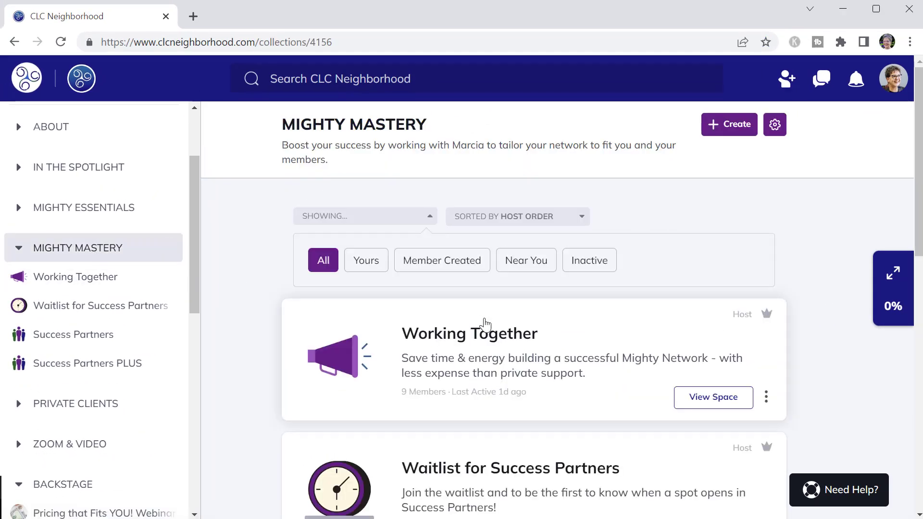
scroll(485, 325, "down", 9)
scroll(484, 325, "up", 10)
mouse_move(485, 324)
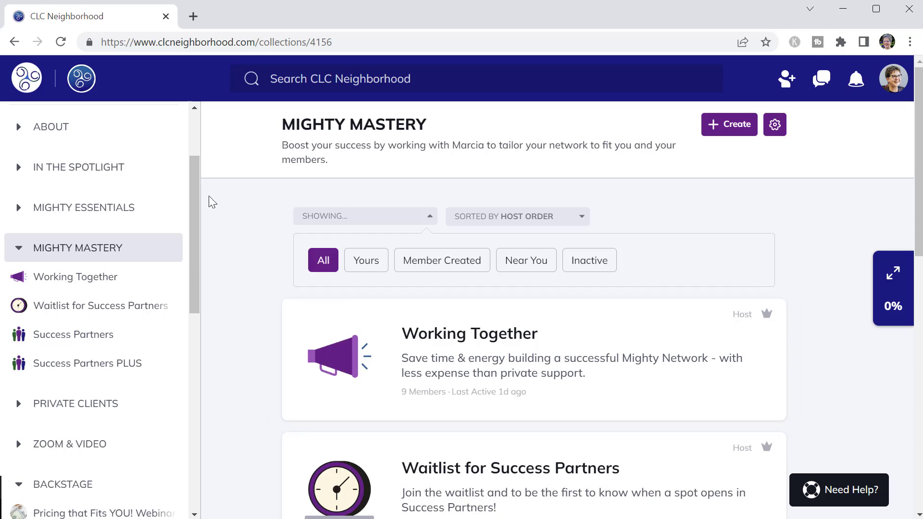
left_click_drag(191, 189, 214, 392)
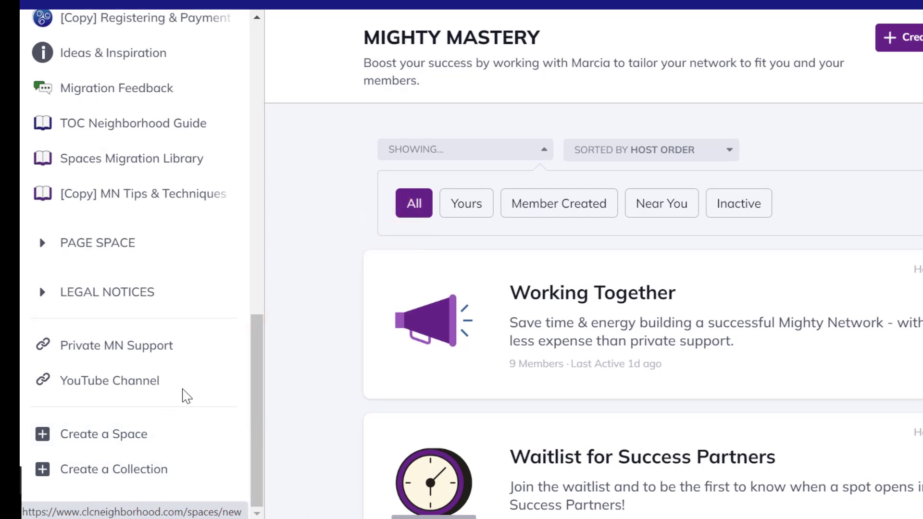
scroll(257, 383, "up", 6)
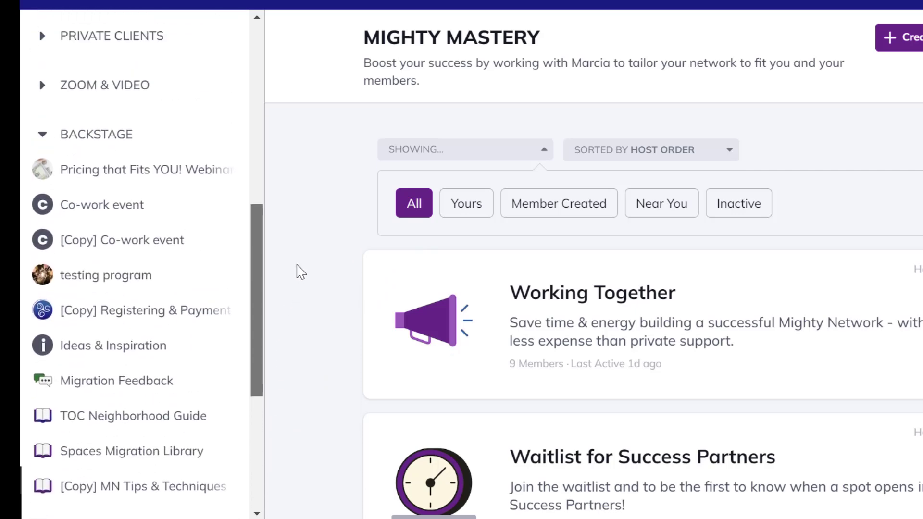
Step: Open Success Partners' Space settings at Features and review its Chat, Feed, Events and Page toggles
left_click(239, 153)
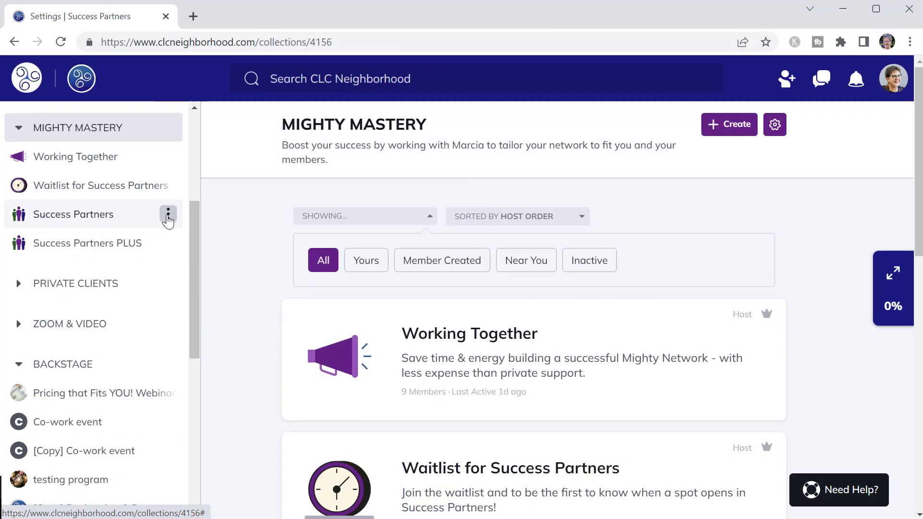
left_click(176, 216)
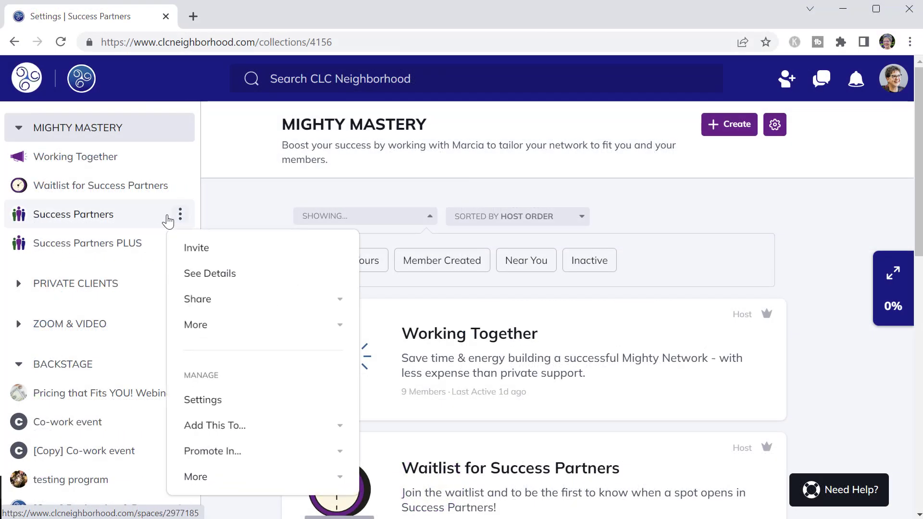
left_click(253, 412)
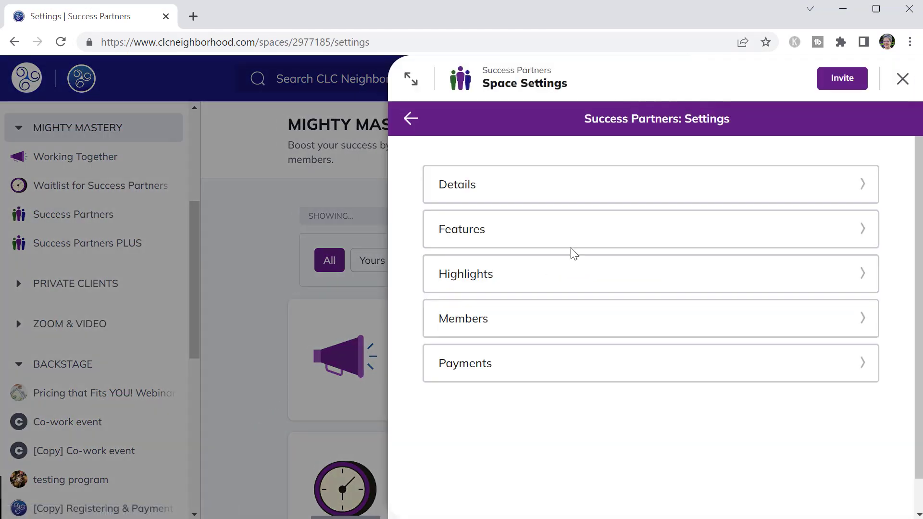
left_click(499, 230)
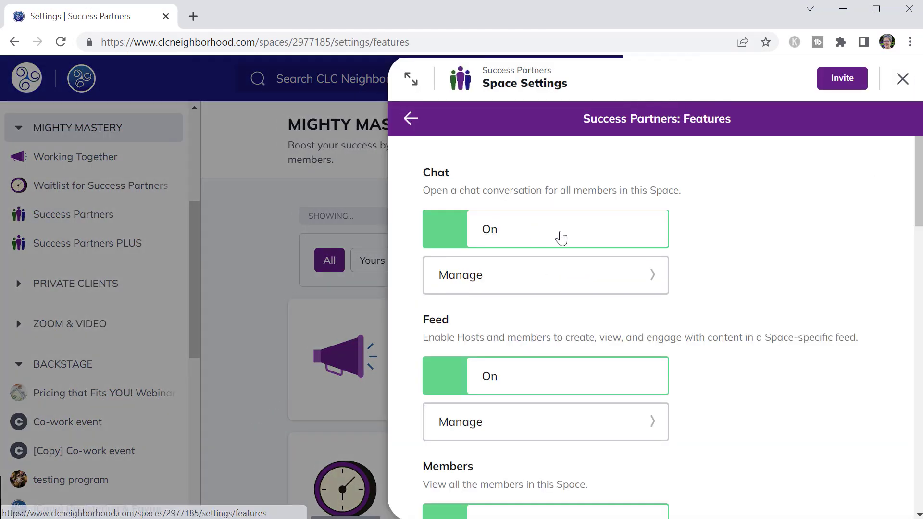
scroll(826, 247, "down", 3)
scroll(828, 249, "down", 8)
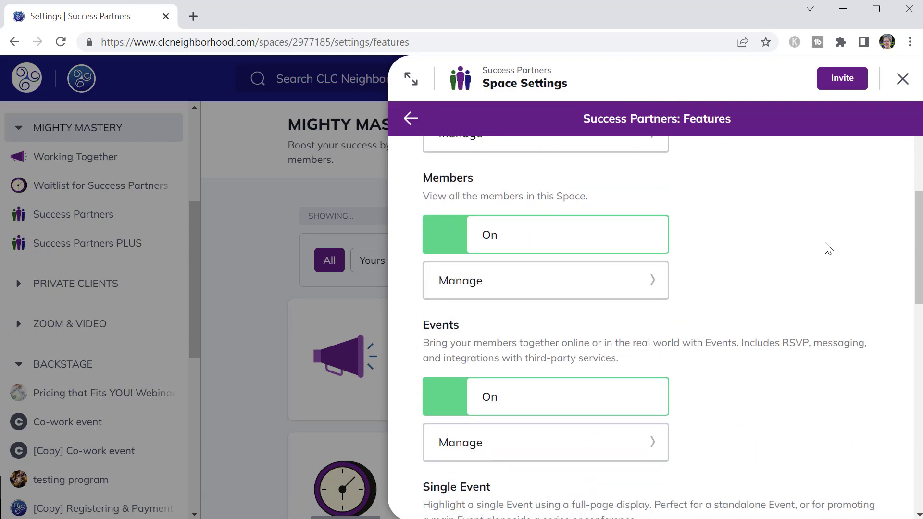
scroll(828, 248, "down", 10)
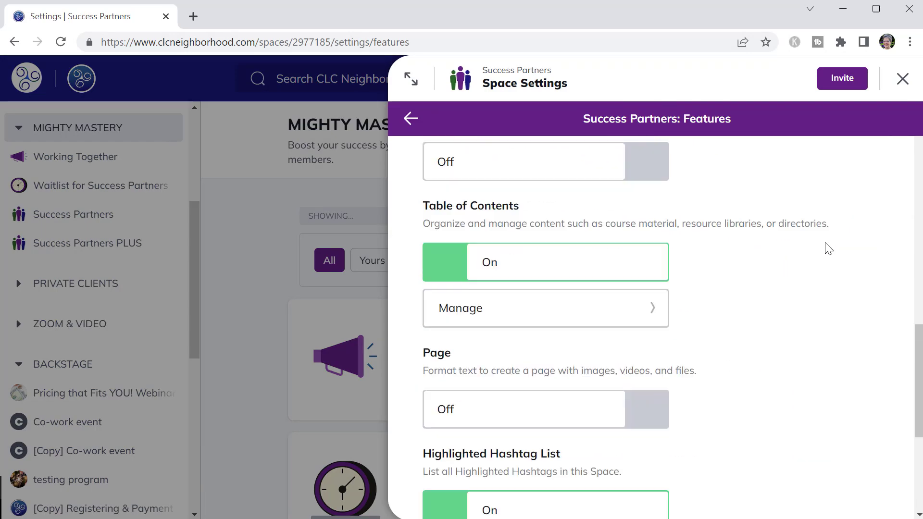